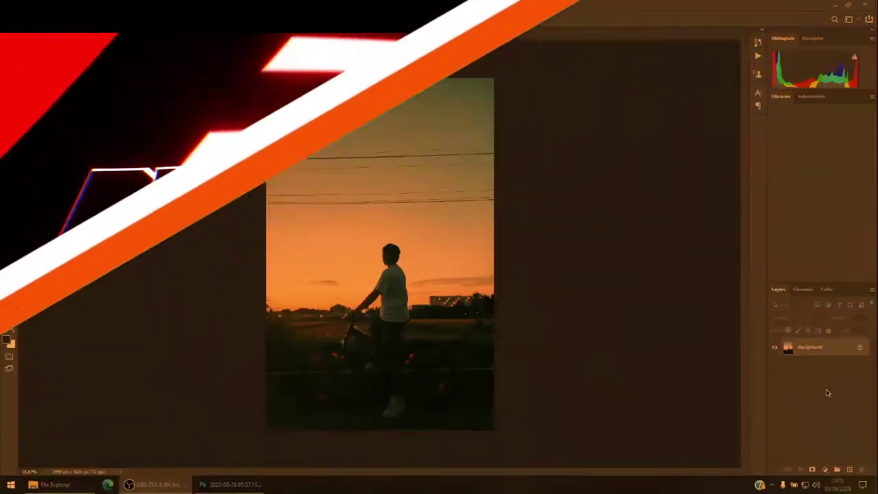
# Step: Zoom in on the wires in the sky and switch to the Magic Wand tool
pyautogui.scroll(3, 355, 279)
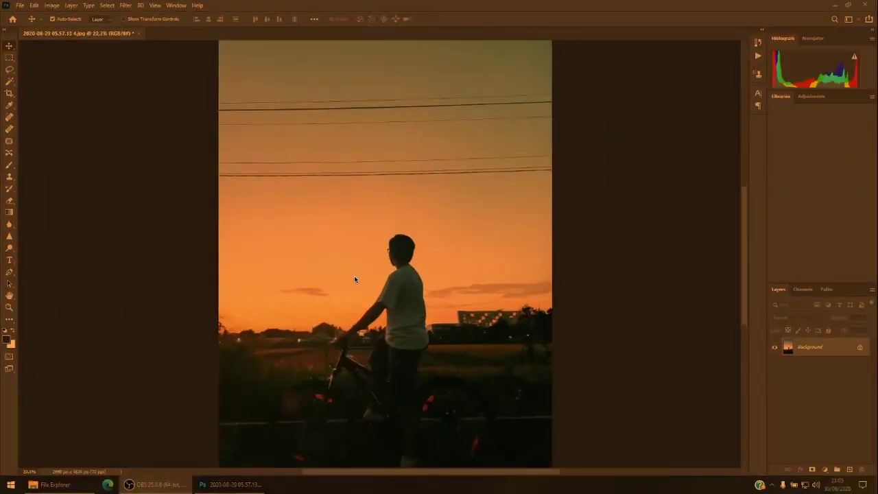
pyautogui.scroll(-1, 354, 279)
pyautogui.scroll(-1, 354, 280)
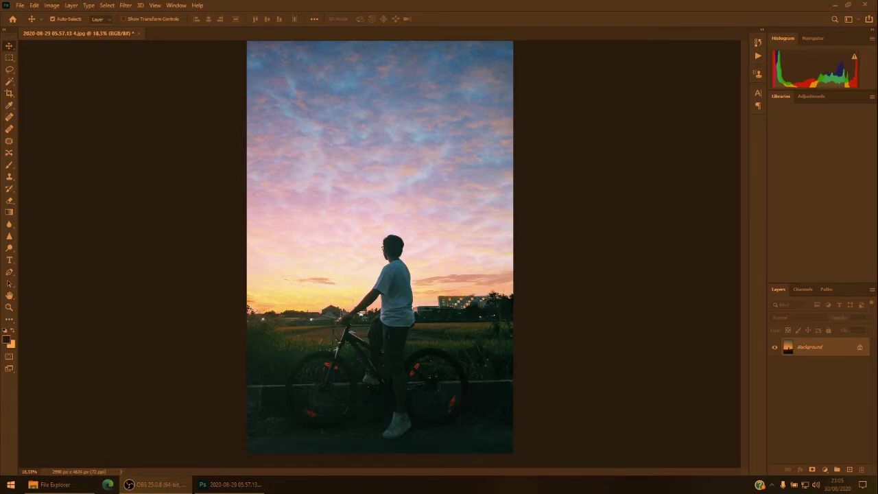
pyautogui.scroll(2, 370, 217)
pyautogui.scroll(2, 382, 202)
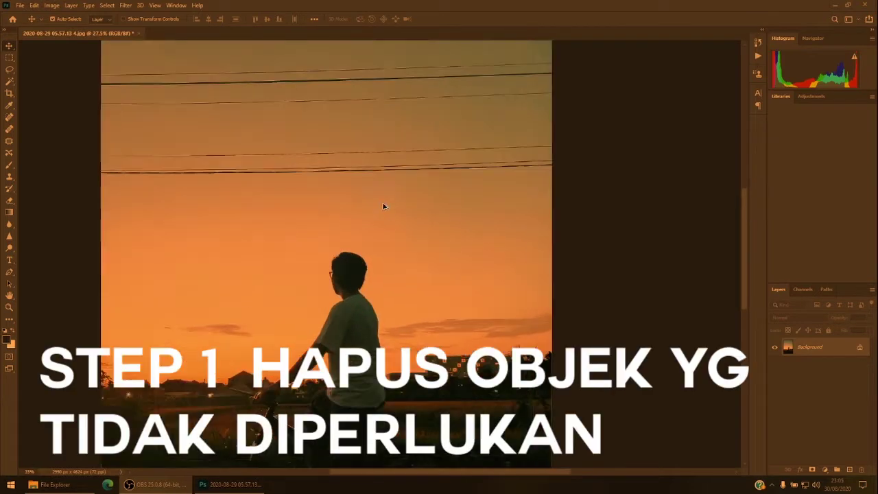
pyautogui.scroll(2, 393, 208)
pyautogui.scroll(2, 393, 207)
pyautogui.scroll(2, 405, 206)
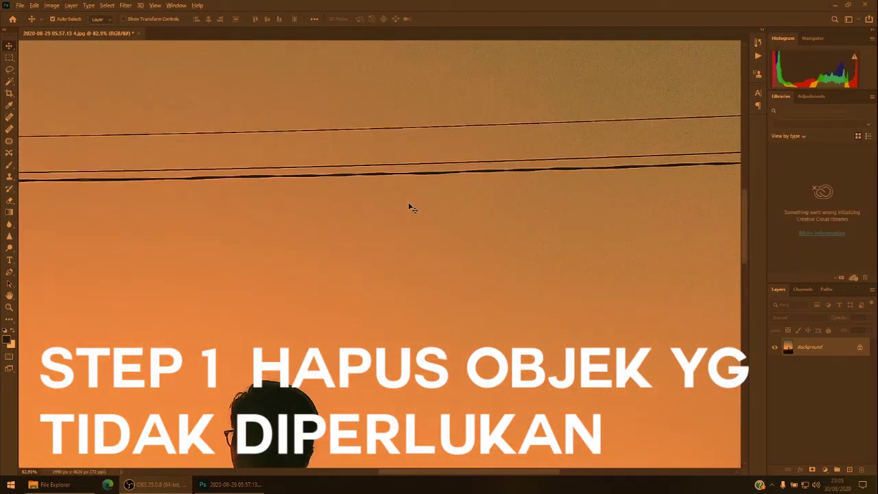
pyautogui.scroll(1, 414, 220)
pyautogui.scroll(1, 439, 229)
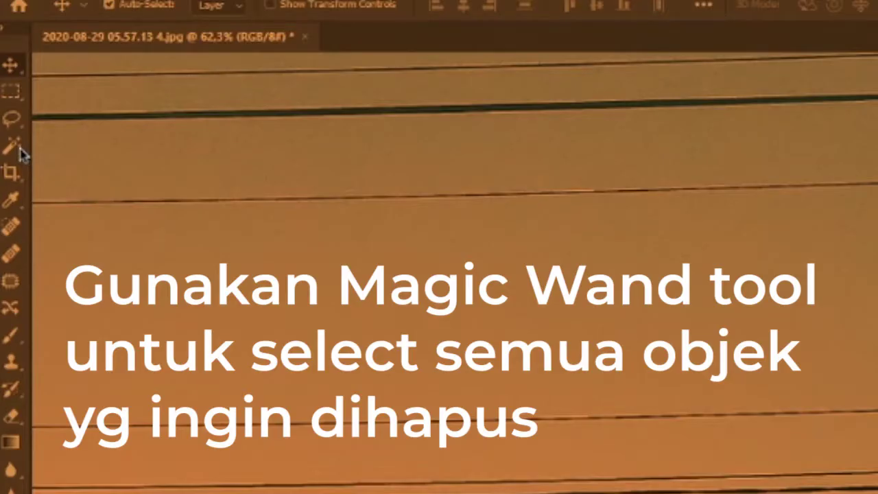
pyautogui.click(13, 146)
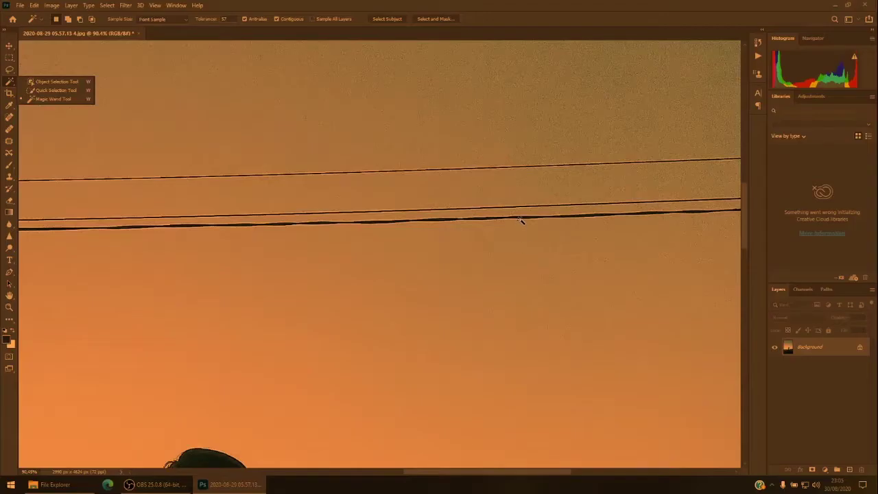
pyautogui.click(523, 218)
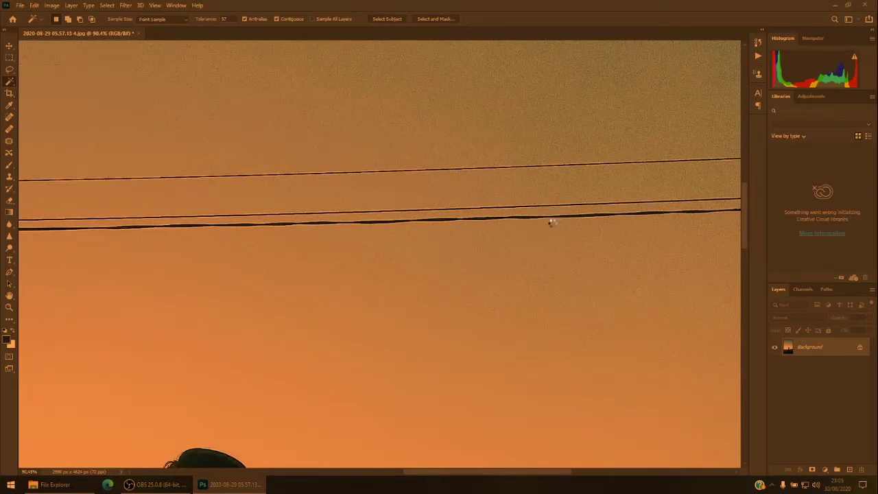
# Step: Pan and zoom across the sky to reach and select the remaining power lines
pyautogui.scroll(2, 522, 218)
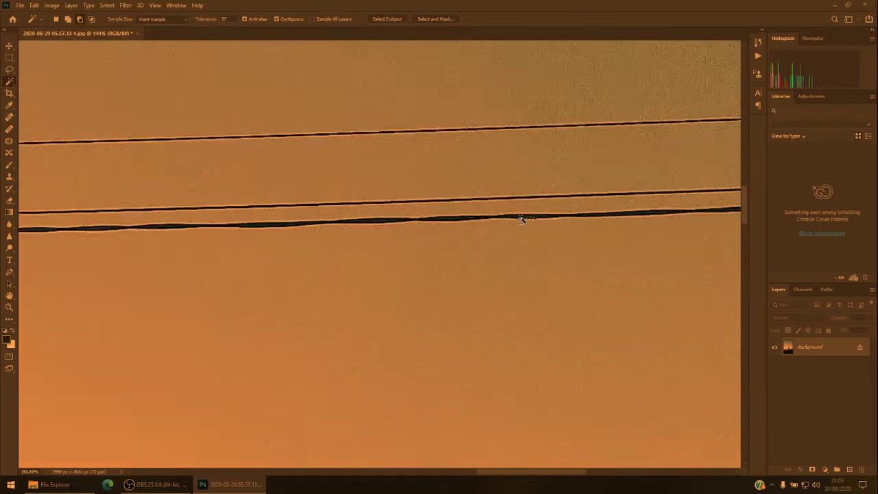
pyautogui.scroll(1, 521, 219)
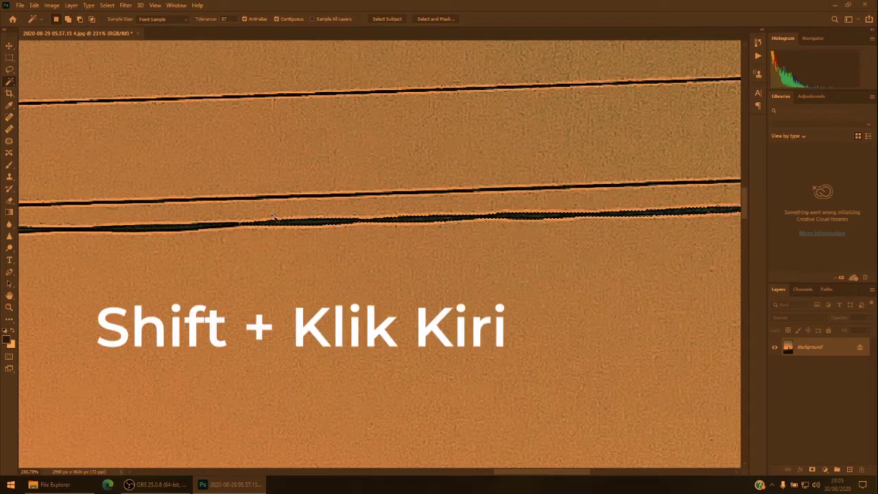
pyautogui.scroll(-1, 196, 171)
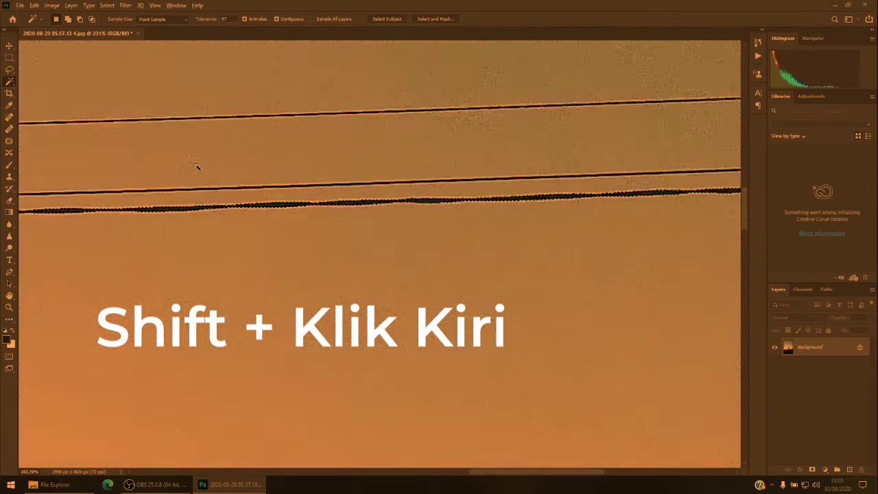
pyautogui.scroll(-2, 196, 172)
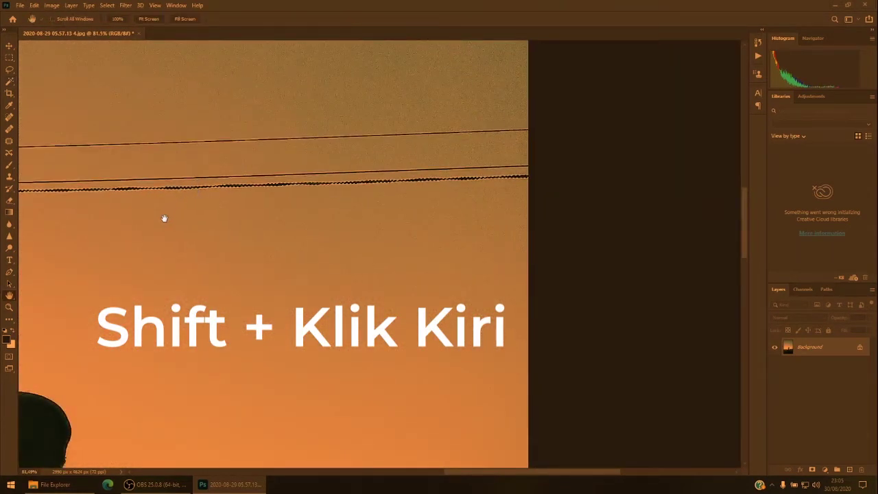
pyautogui.moveTo(164, 218); pyautogui.dragTo(466, 227)
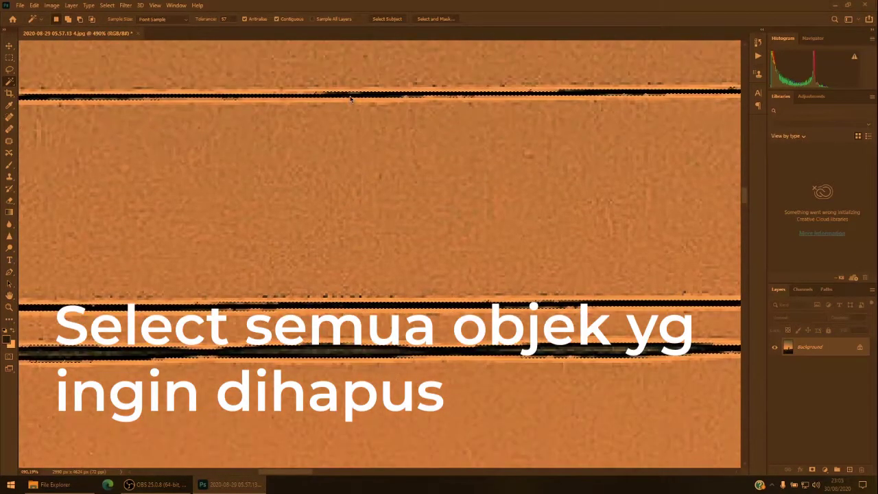
pyautogui.scroll(3, 503, 122)
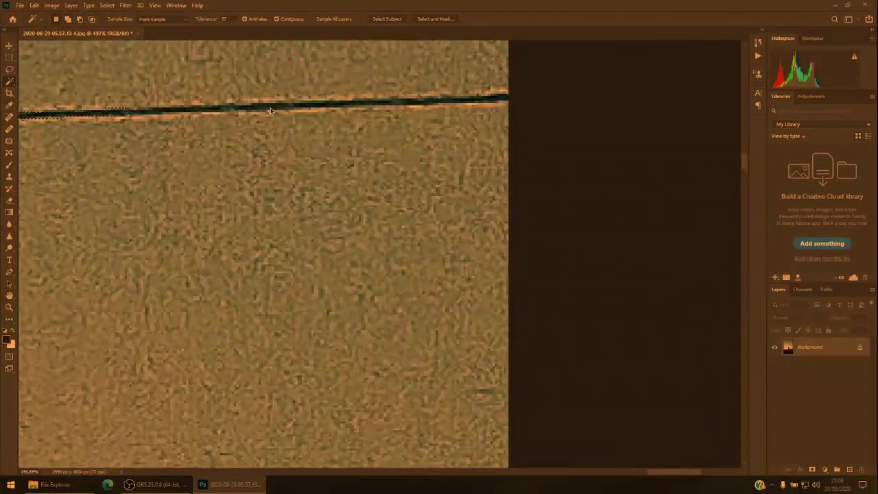
pyautogui.scroll(5, 325, 151)
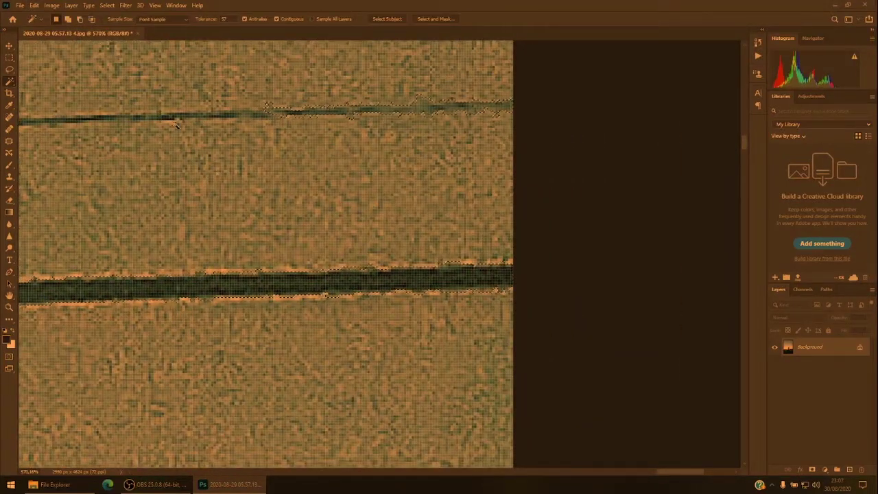
pyautogui.scroll(-1, 230, 131)
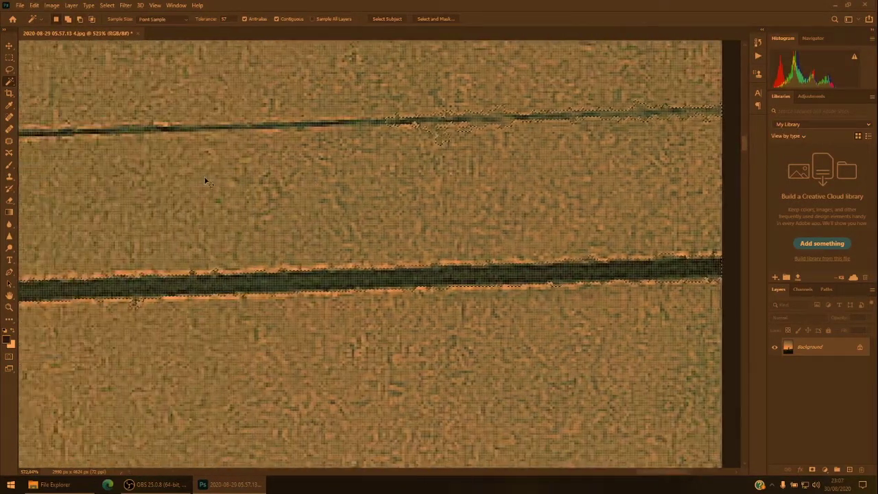
pyautogui.scroll(-1, 286, 140)
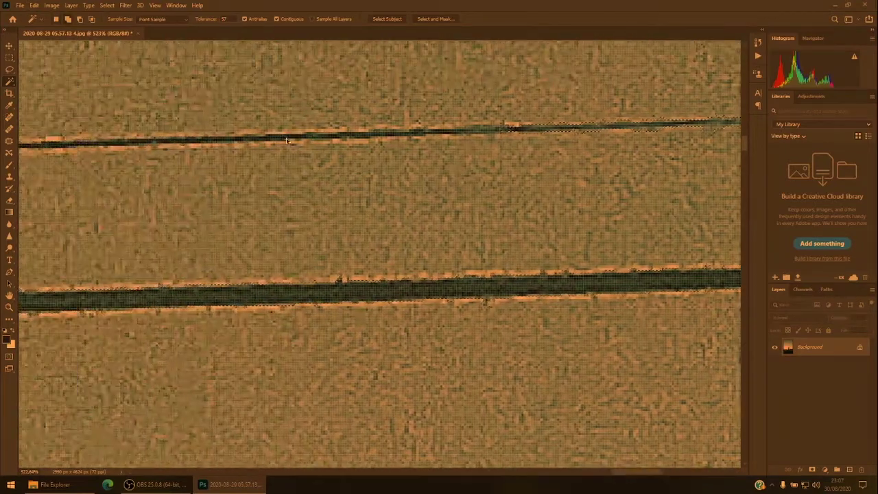
pyautogui.scroll(-1, 287, 139)
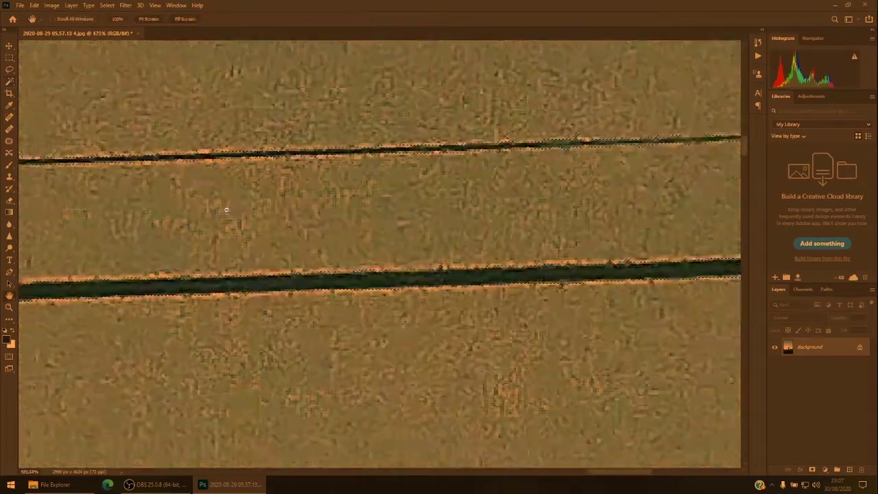
pyautogui.scroll(-5, 435, 202)
pyautogui.scroll(-5, 368, 216)
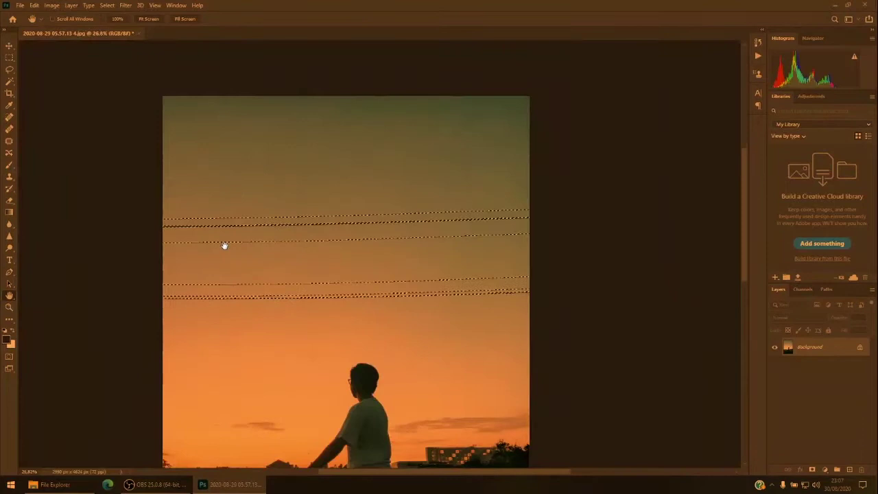
# Step: Expand the Magic Wand wire selection by 4 pixels with Select > Modify > Expand
pyautogui.click(9, 82)
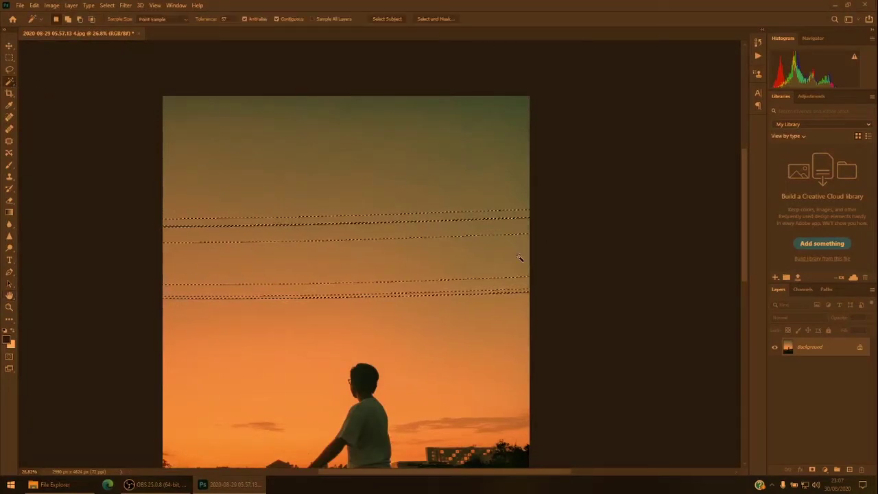
pyautogui.scroll(-1, 519, 257)
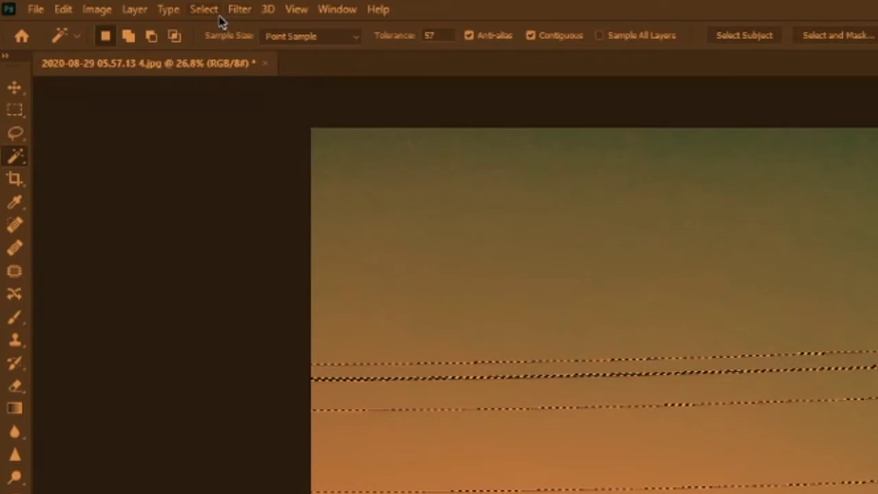
pyautogui.click(110, 6)
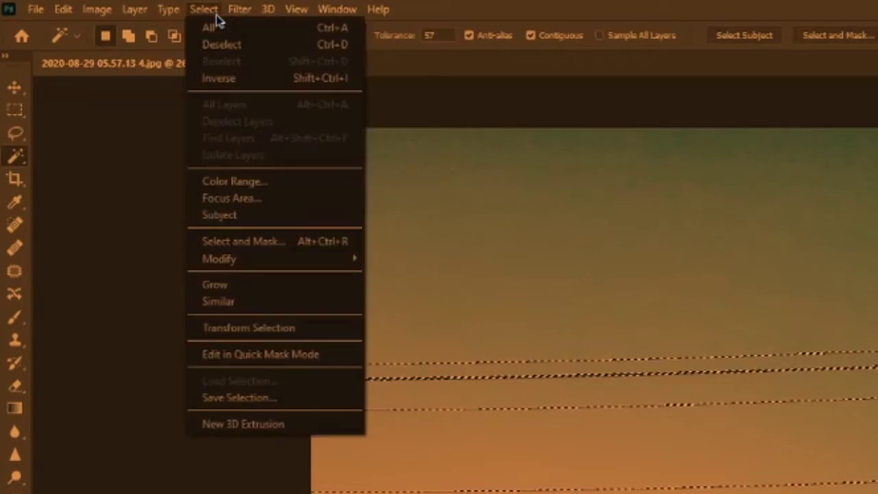
pyautogui.moveTo(218, 259)
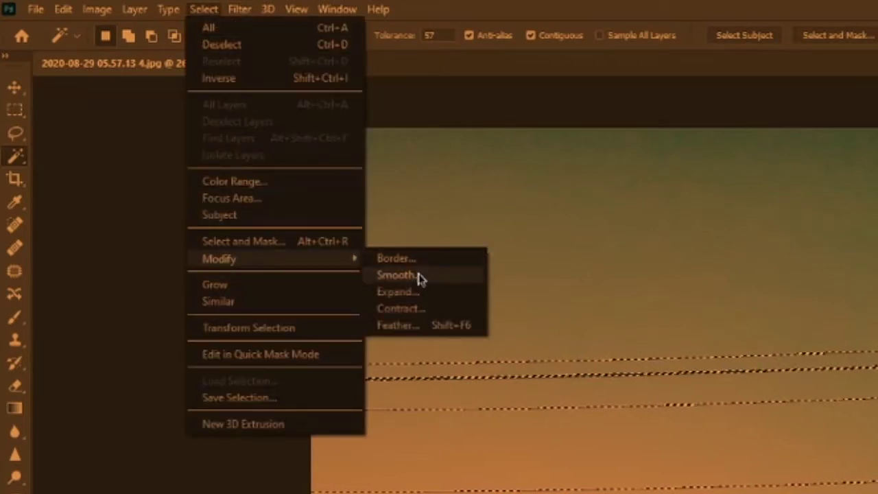
pyautogui.click(421, 292)
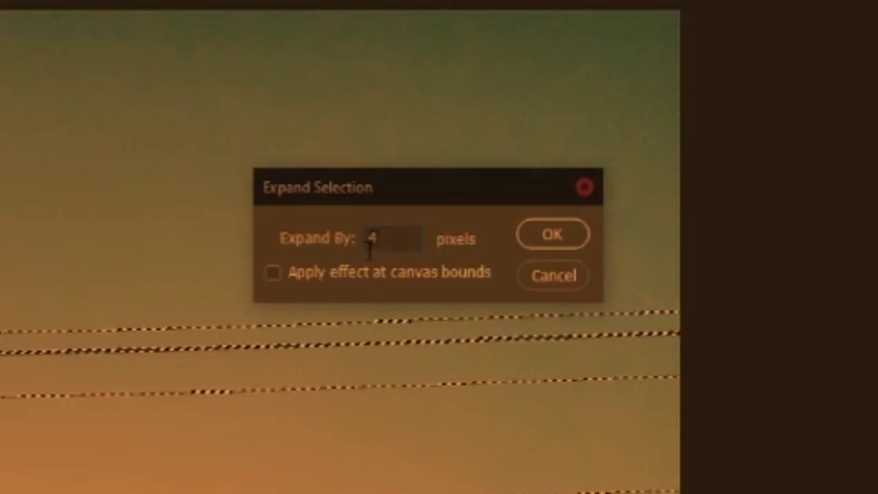
pyautogui.click(568, 240)
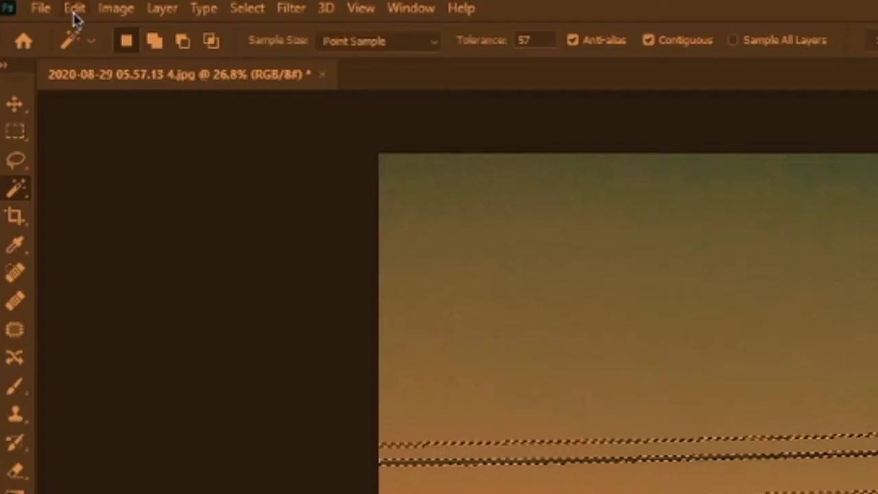
# Step: Content-aware fill the selected wires from the surrounding sky
pyautogui.click(33, 7)
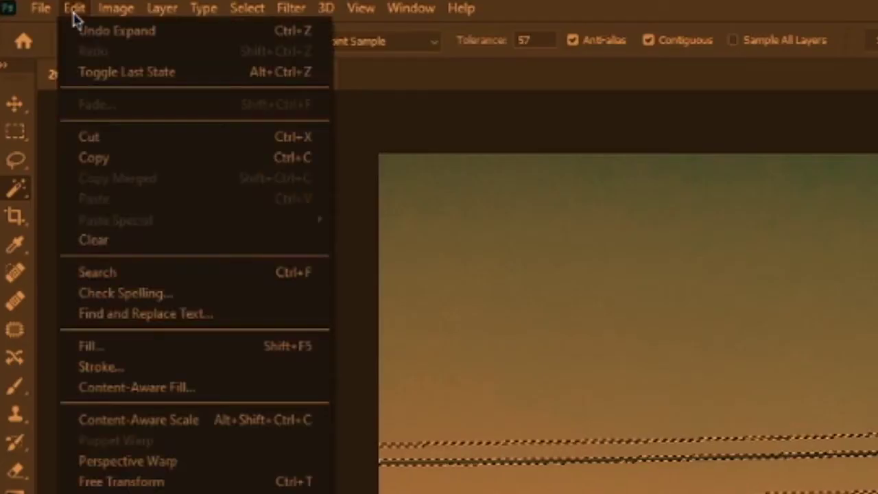
pyautogui.click(120, 394)
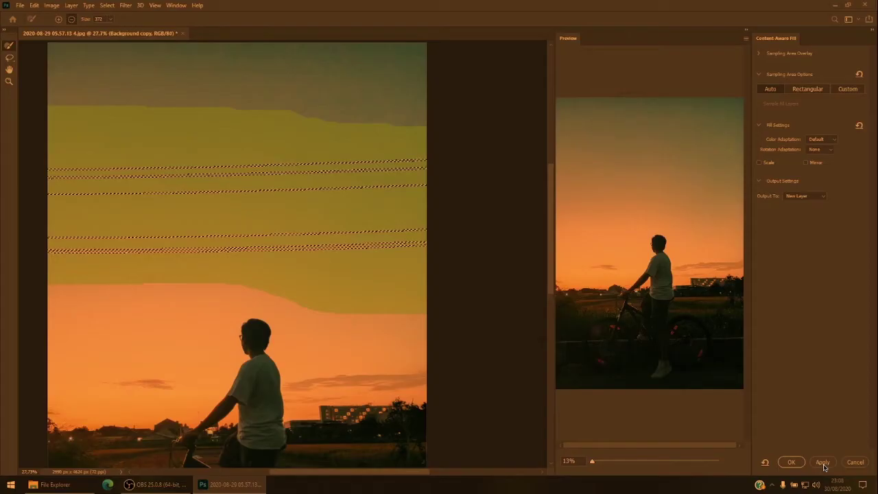
pyautogui.click(788, 463)
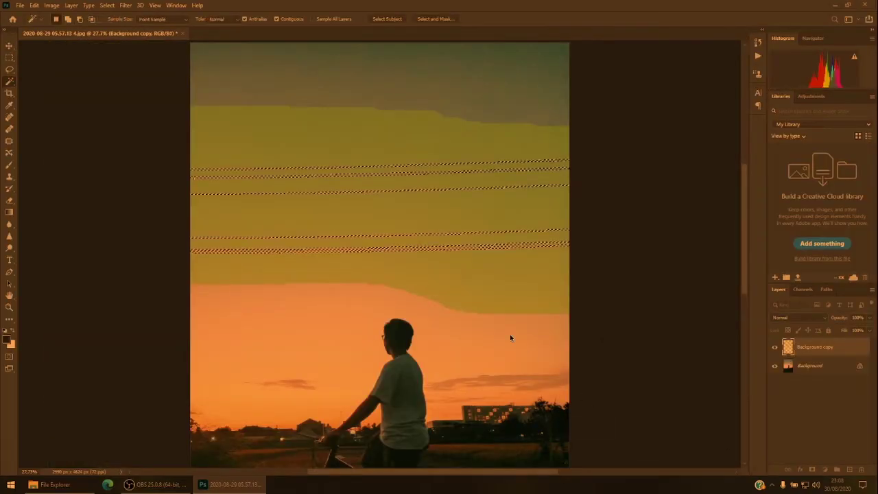
# Step: Deselect and zoom out until the whole retouched photo fits the window
pyautogui.hotkey('ctrl', 'd')
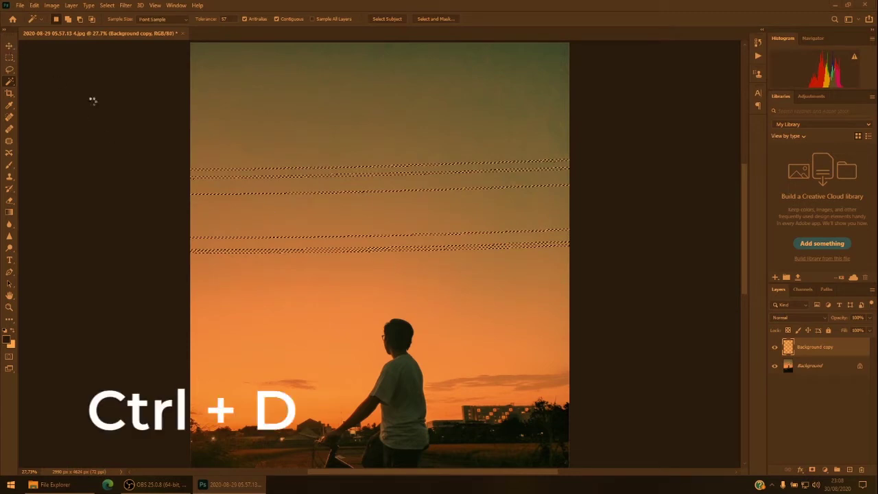
pyautogui.scroll(-1, 402, 261)
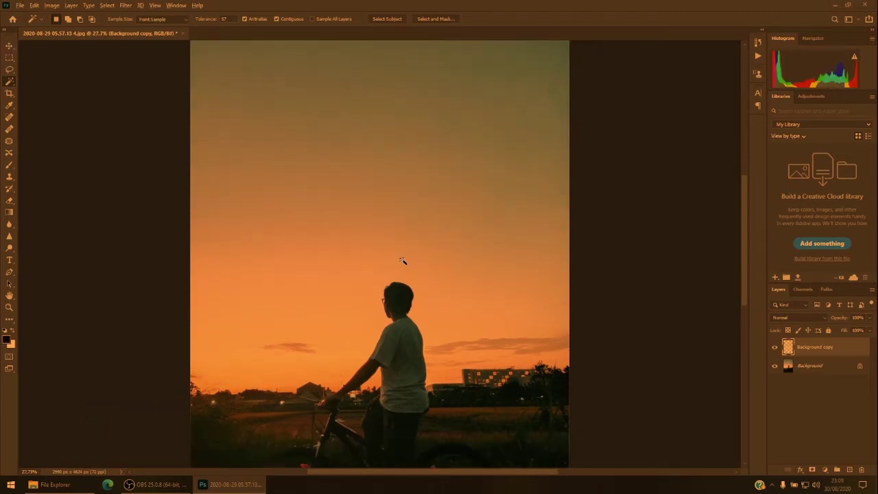
pyautogui.scroll(-2, 403, 261)
pyautogui.scroll(-1, 406, 271)
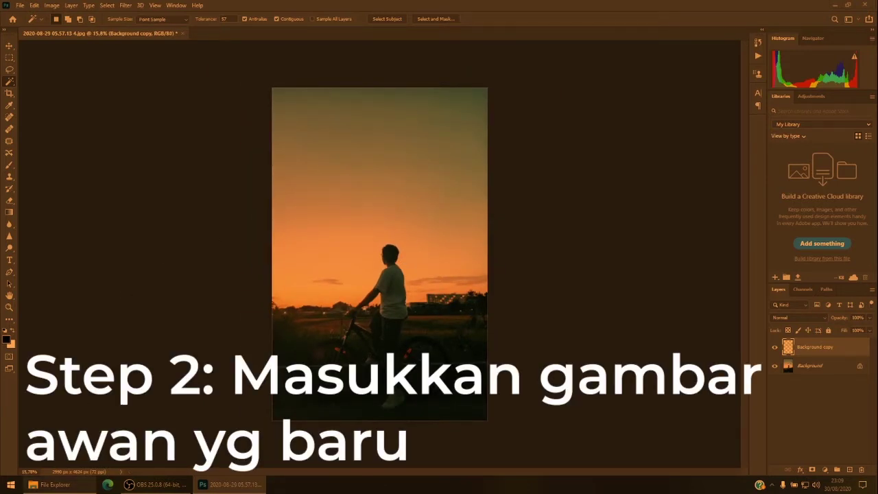
# Step: Find the sunset-clouds image in File Explorer and drag it onto the Photoshop canvas
pyautogui.click(51, 484)
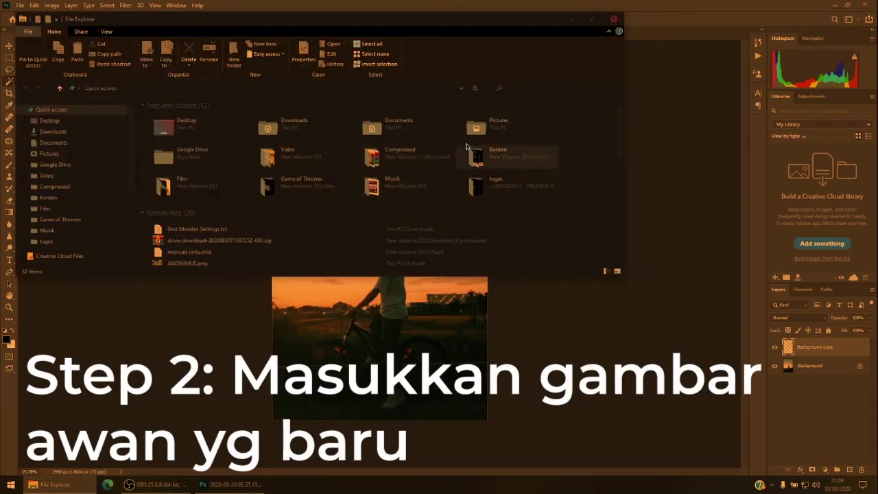
pyautogui.doubleClick(485, 138)
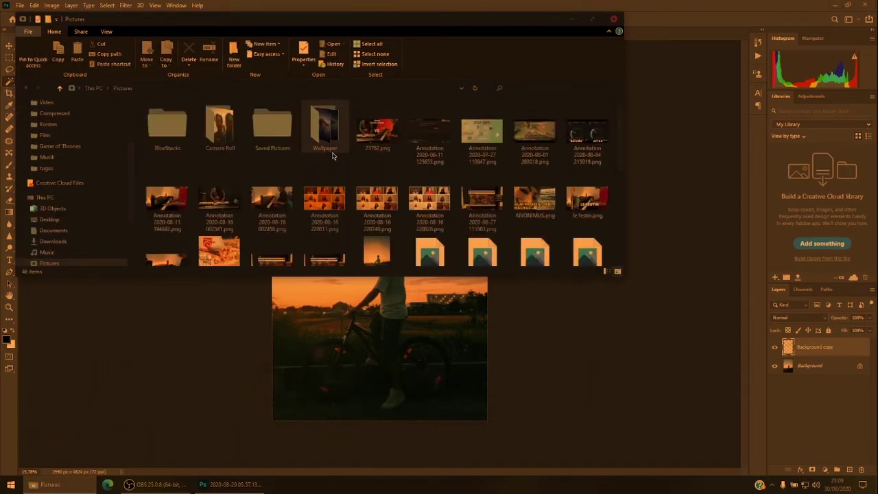
pyautogui.scroll(-3, 376, 198)
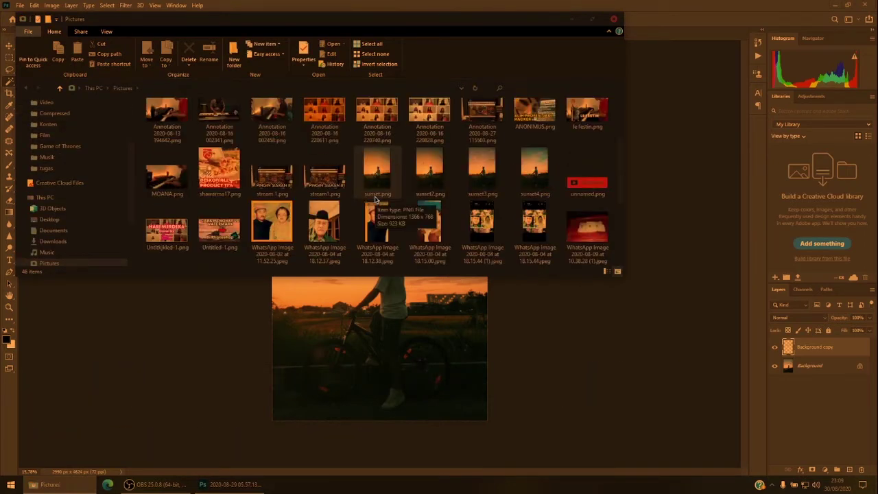
pyautogui.moveTo(377, 148)
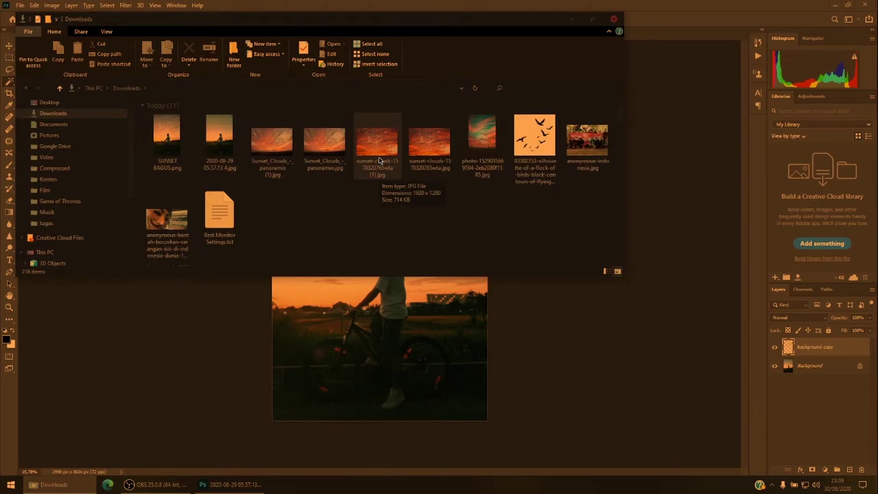
pyautogui.moveTo(379, 160); pyautogui.dragTo(383, 338)
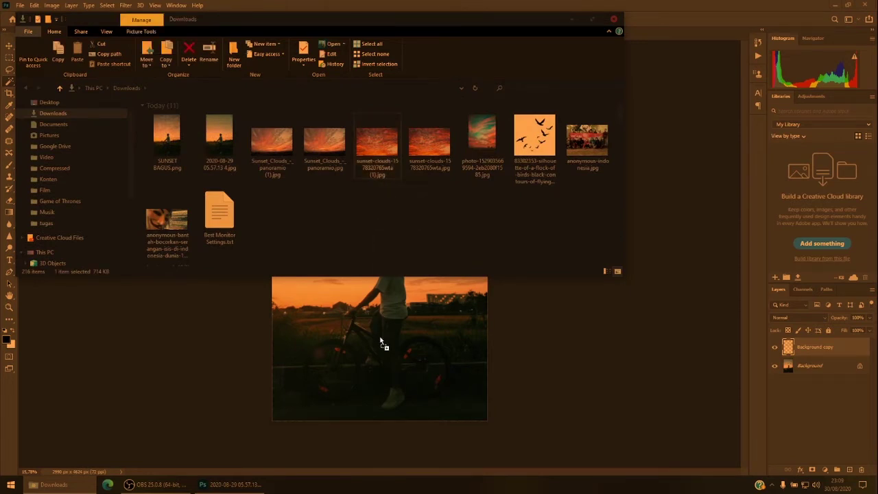
pyautogui.moveTo(222, 491); pyautogui.dragTo(343, 348)
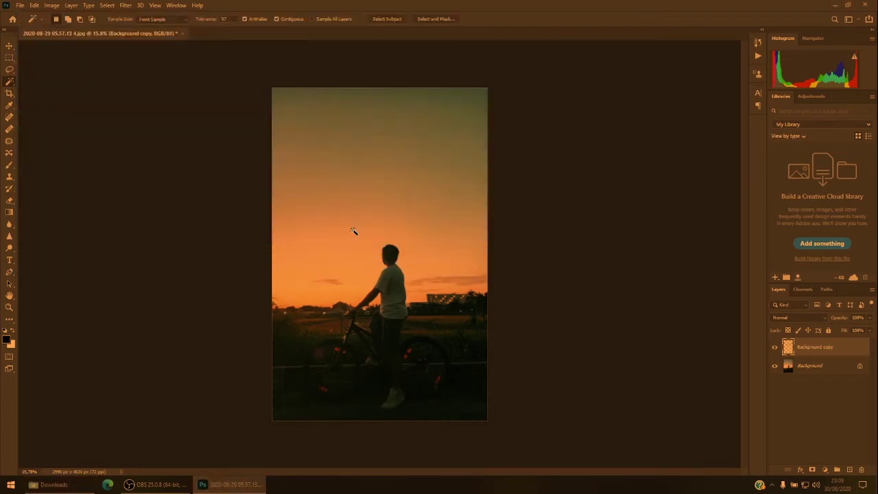
# Step: Drop the clouds image and stretch it across the sky to the horizon, then commit
pyautogui.moveTo(355, 233)
pyautogui.mouseDown()
pyautogui.moveTo(349, 262)
pyautogui.moveTo(330, 156)
pyautogui.mouseUp()
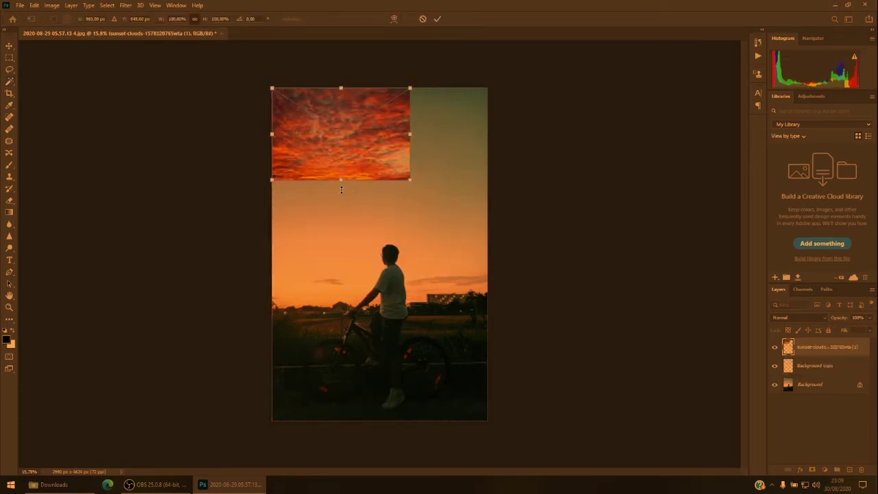
pyautogui.moveTo(341, 189); pyautogui.dragTo(341, 286)
pyautogui.moveTo(367, 236); pyautogui.dragTo(404, 236)
pyautogui.moveTo(379, 277); pyautogui.dragTo(379, 308)
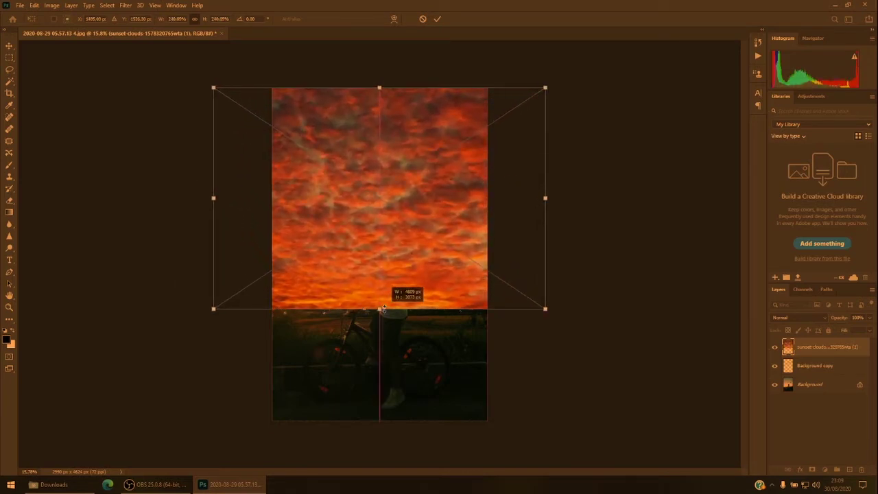
pyautogui.moveTo(384, 275); pyautogui.dragTo(388, 279)
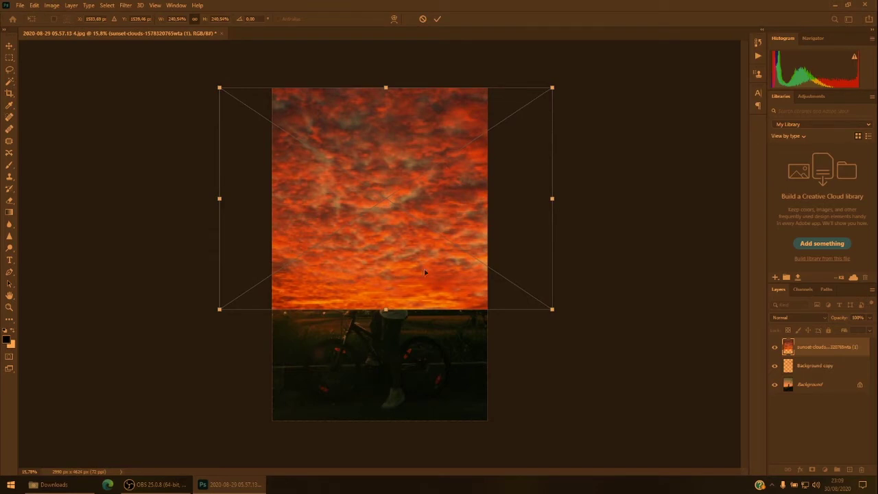
pyautogui.moveTo(420, 182); pyautogui.dragTo(417, 178)
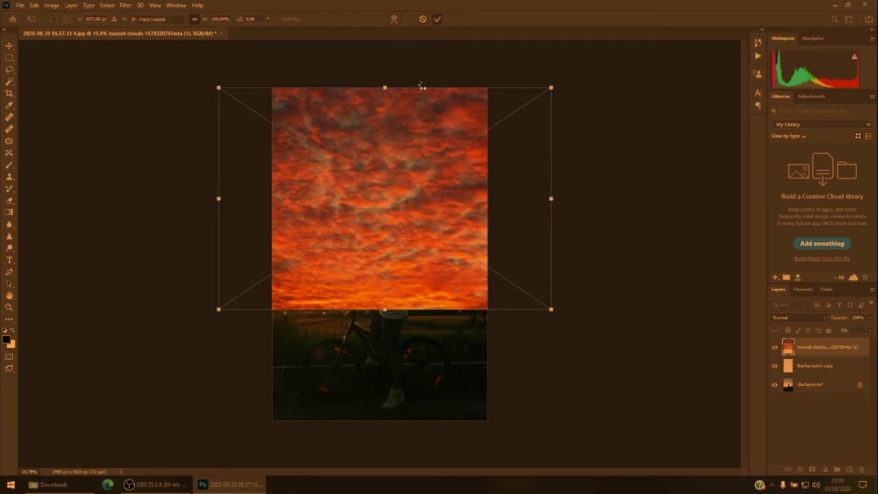
pyautogui.press('Return')
pyautogui.press('w')
pyautogui.scroll(4, 371, 256)
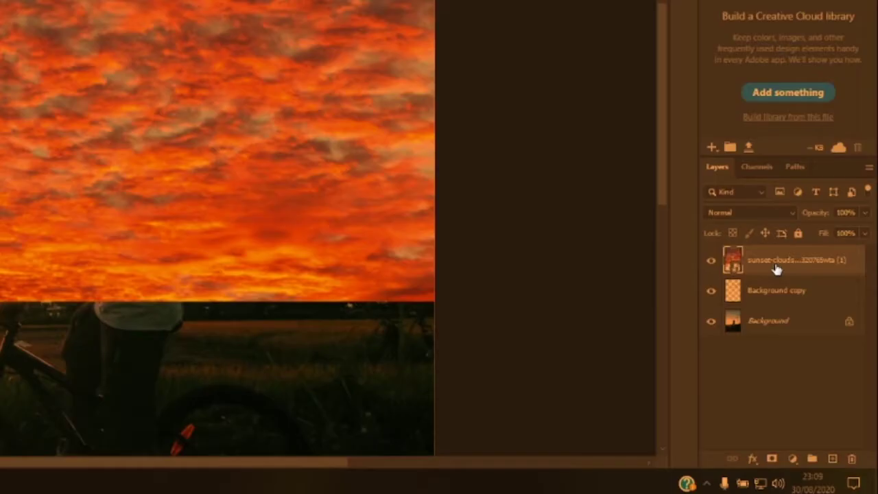
# Step: Set the clouds layer's blend mode to Soft Light in Blending Options
pyautogui.rightClick(816, 353)
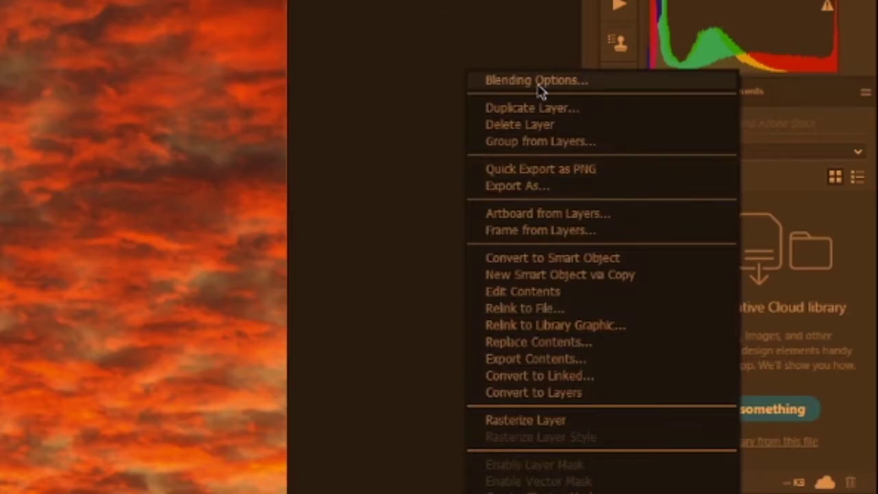
pyautogui.click(537, 80)
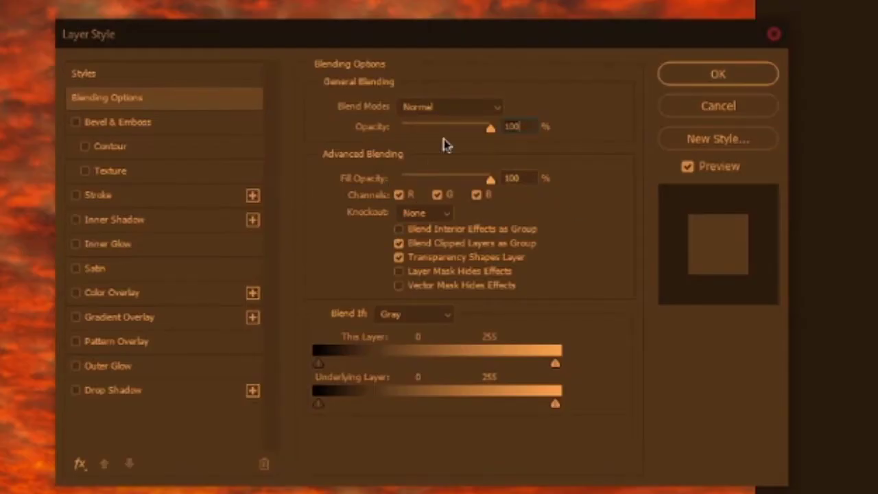
pyautogui.click(452, 108)
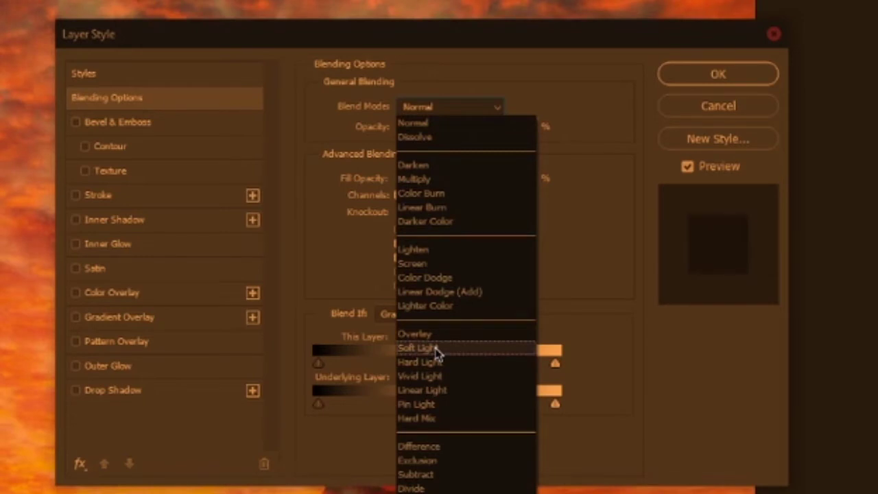
pyautogui.click(436, 350)
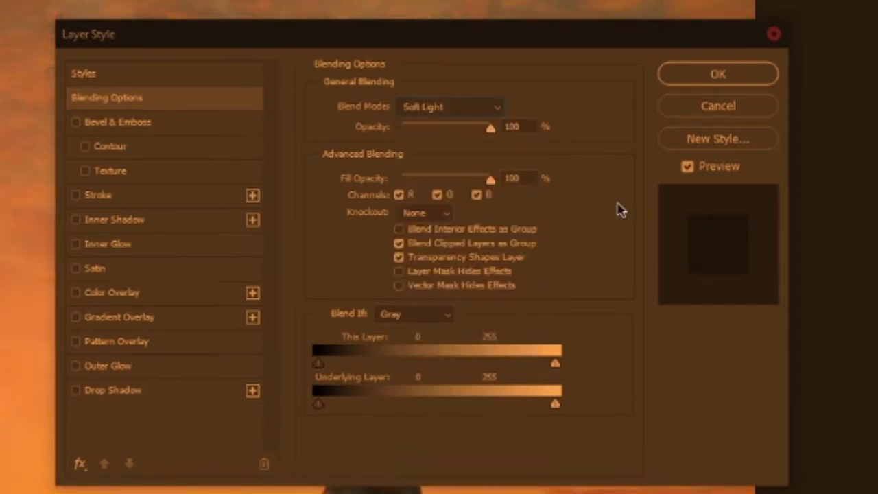
pyautogui.click(720, 77)
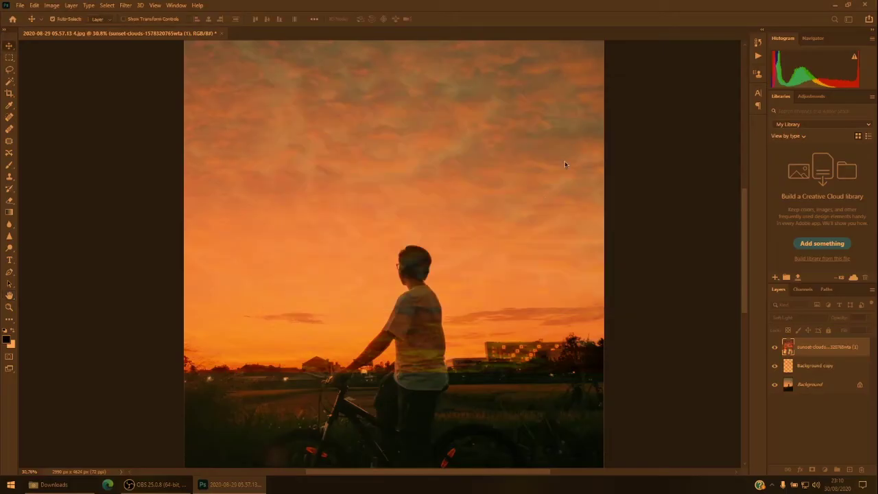
pyautogui.scroll(1, 524, 232)
pyautogui.scroll(1, 476, 255)
# Step: Paint over the cyclist with the Brush in Clear mode, rasterizing the clouds layer
pyautogui.scroll(-1, 476, 271)
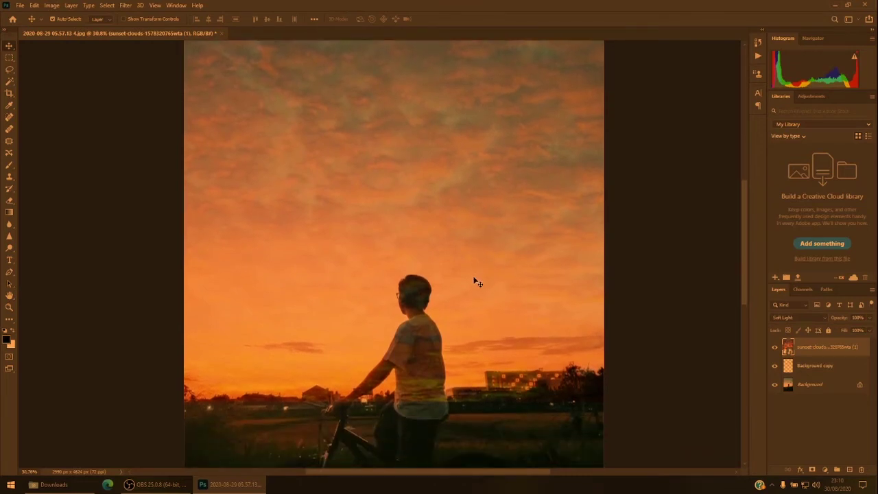
pyautogui.scroll(-1, 474, 281)
pyautogui.scroll(-1, 477, 282)
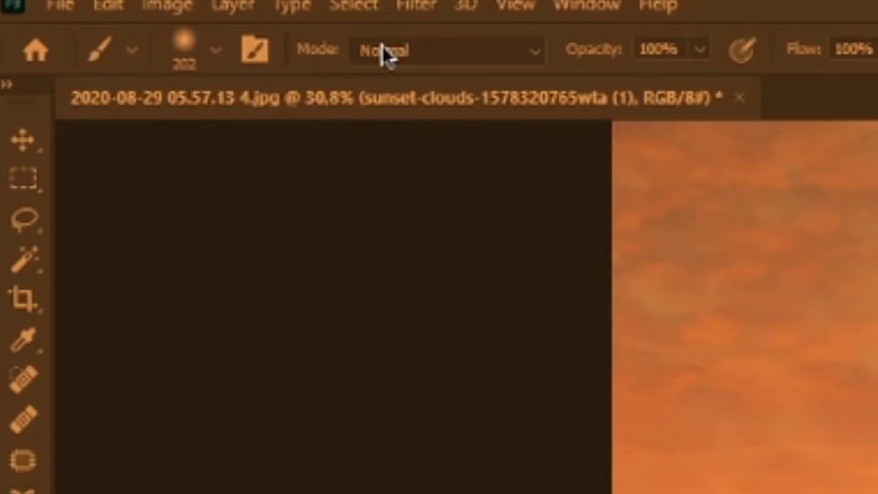
pyautogui.click(382, 47)
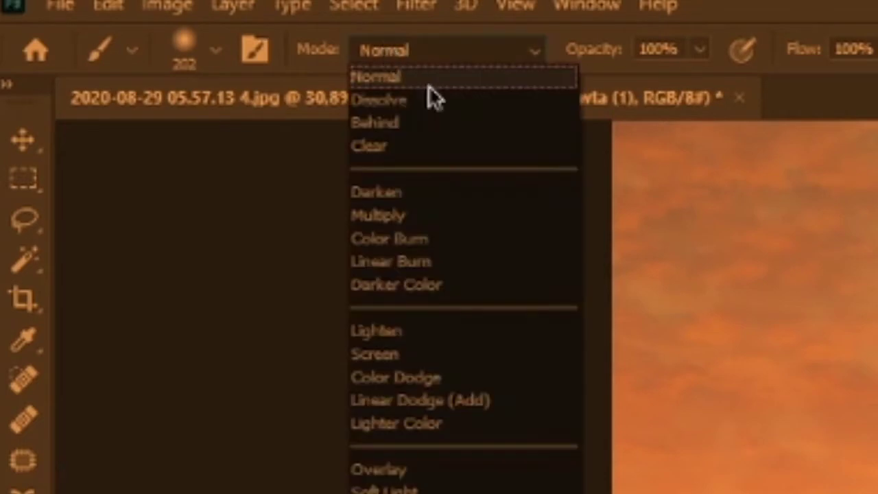
pyautogui.click(442, 156)
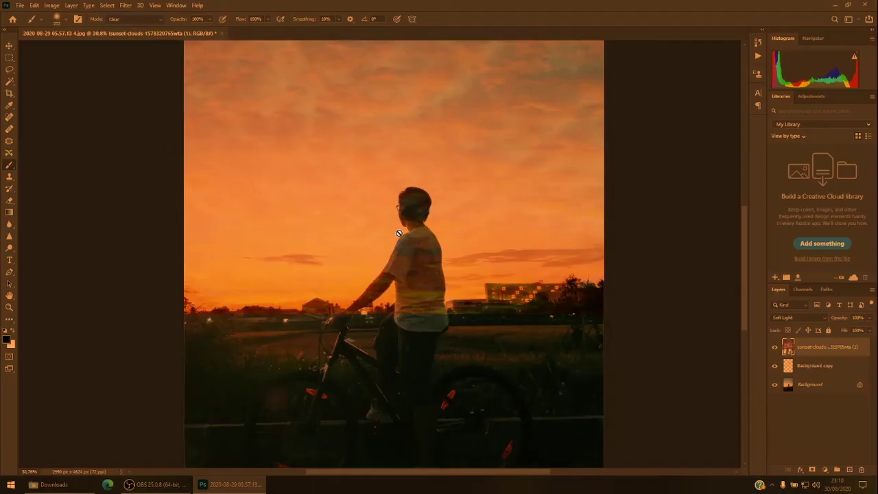
pyautogui.click(399, 233)
pyautogui.click(427, 188)
pyautogui.moveTo(422, 317); pyautogui.dragTo(416, 322)
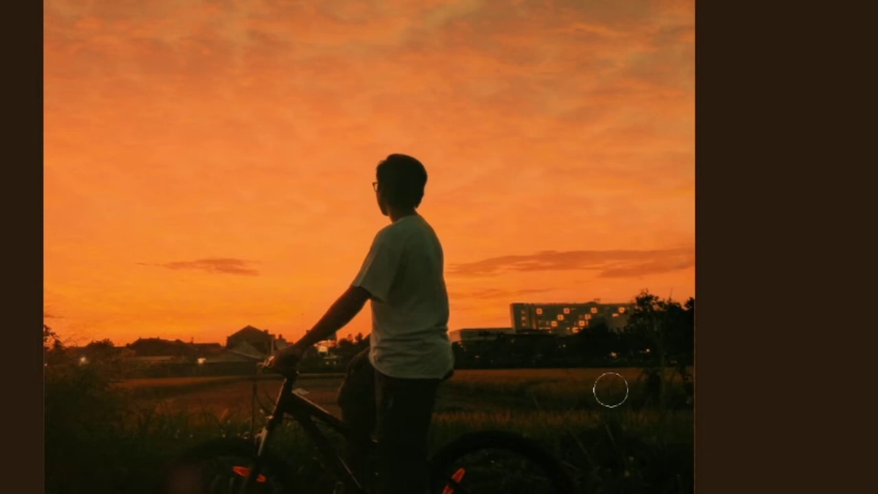
# Step: Zoom in to inspect the cyclist and building edges, then zoom back out
pyautogui.scroll(2, 442, 312)
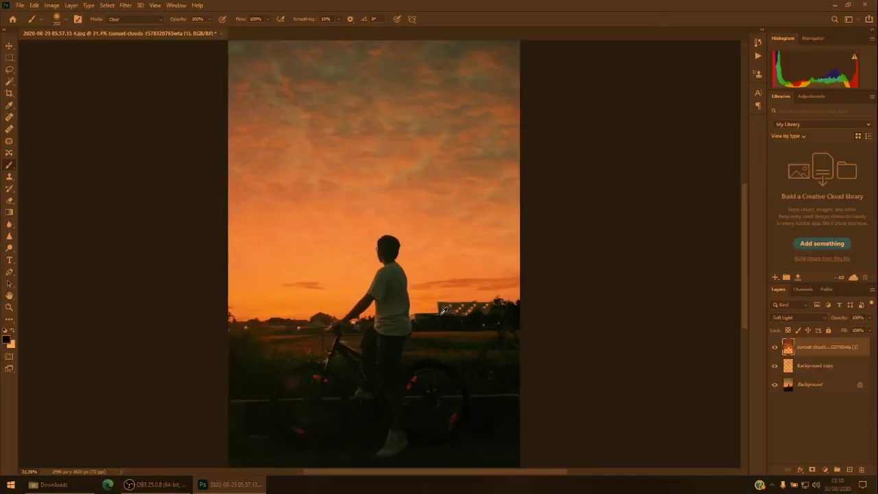
pyautogui.scroll(2, 439, 312)
pyautogui.scroll(2, 432, 311)
pyautogui.scroll(2, 422, 311)
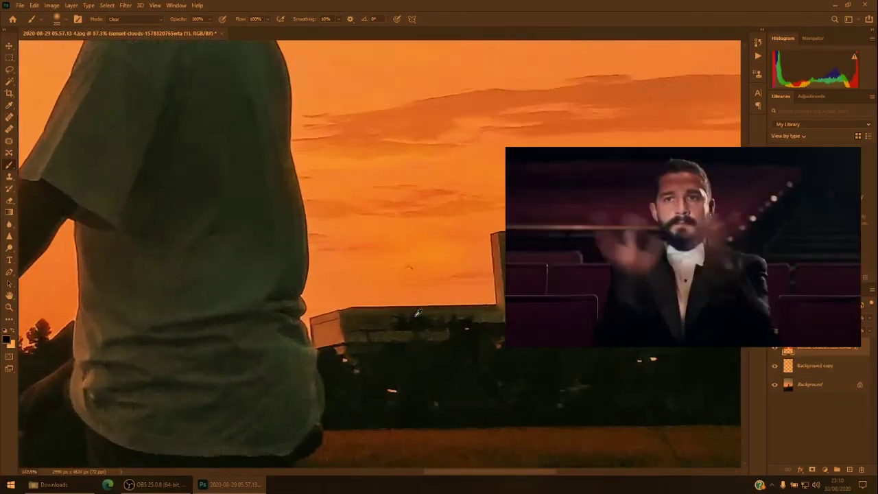
pyautogui.scroll(-2, 419, 311)
pyautogui.scroll(-2, 405, 312)
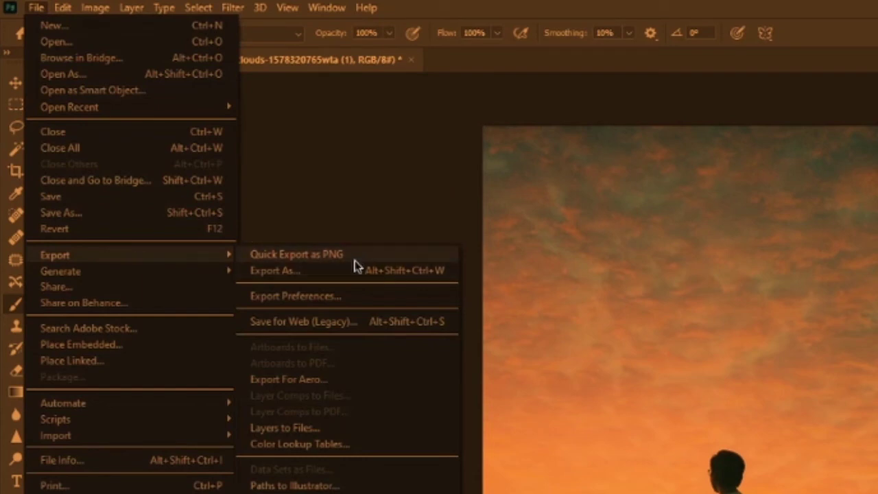
# Step: Quick Export the edited sunset photo as a PNG and save it
pyautogui.click(354, 257)
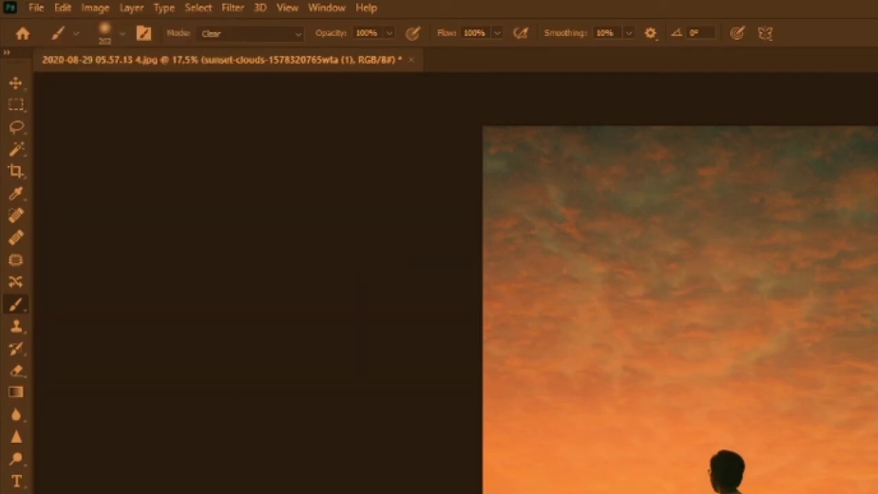
pyautogui.click(471, 379)
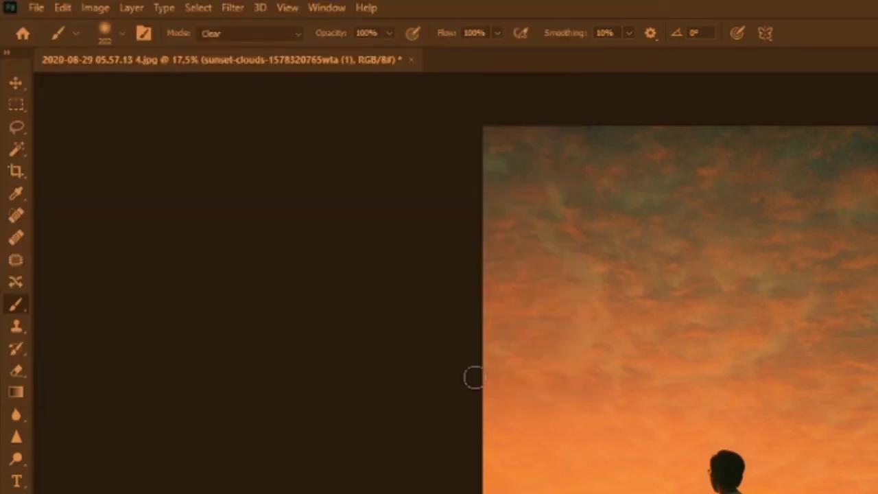